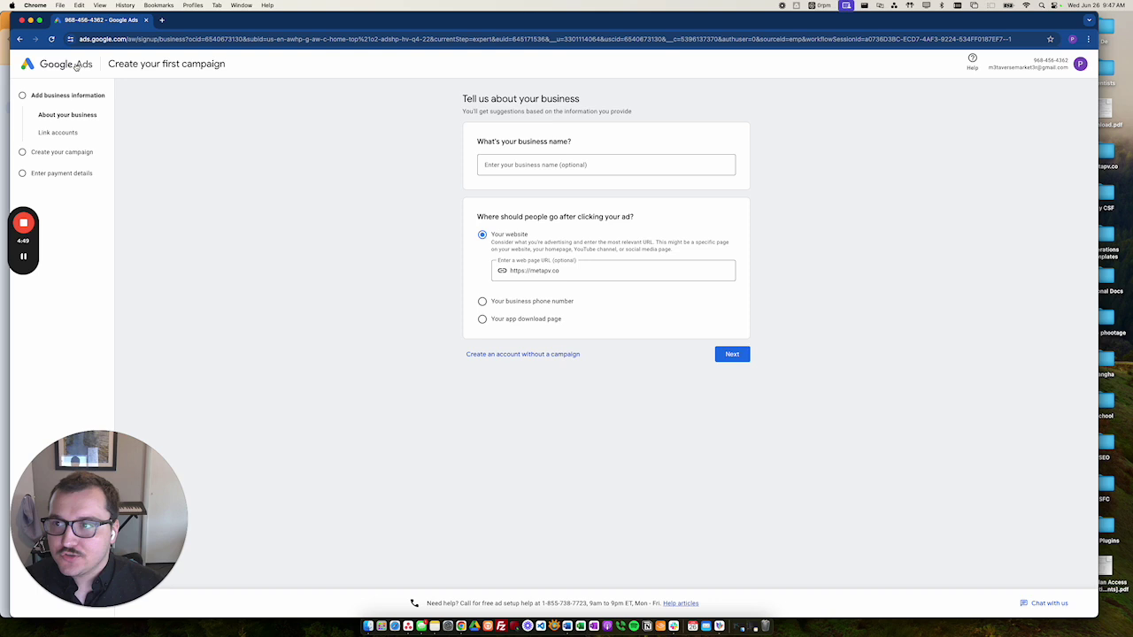
left_click(127, 39)
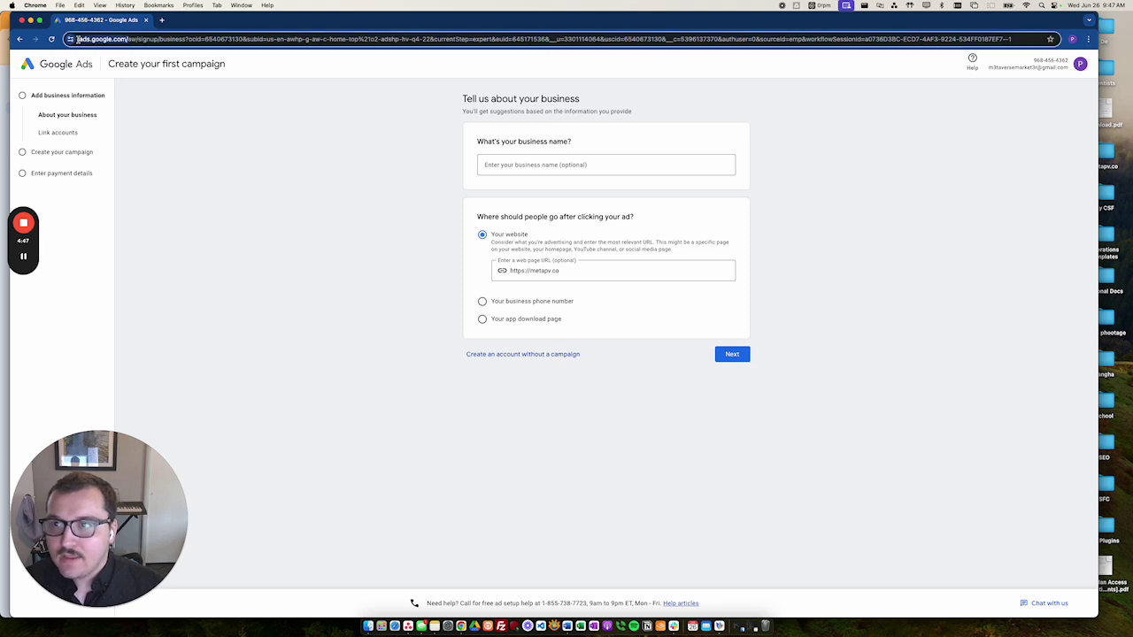
left_click(315, 139)
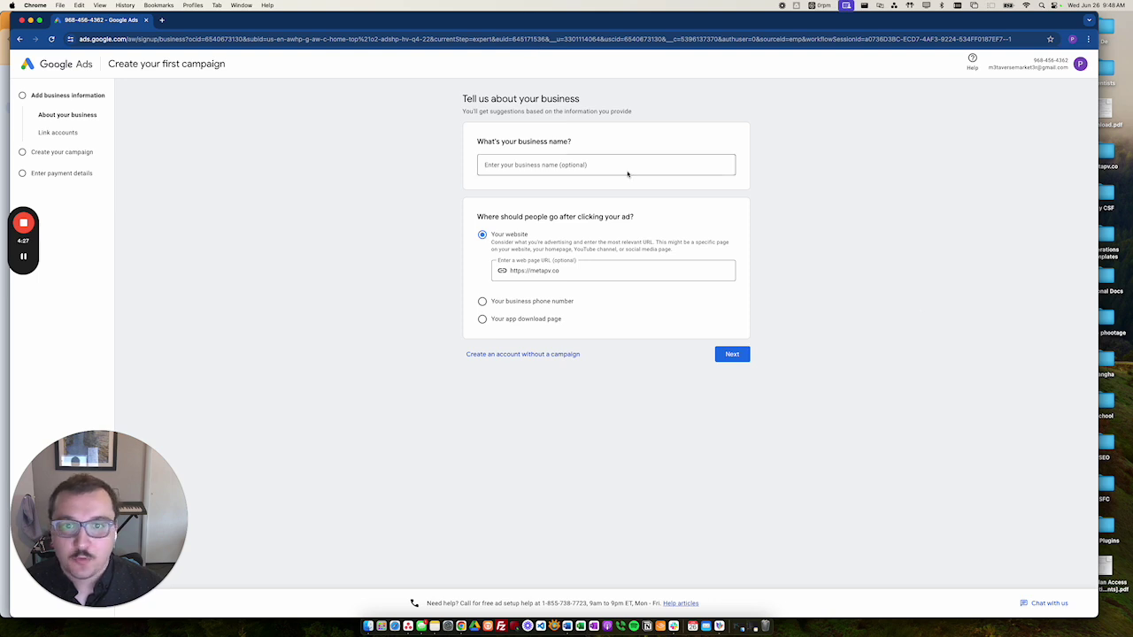
- Enter "Example Business" as the business name
left_click(605, 165)
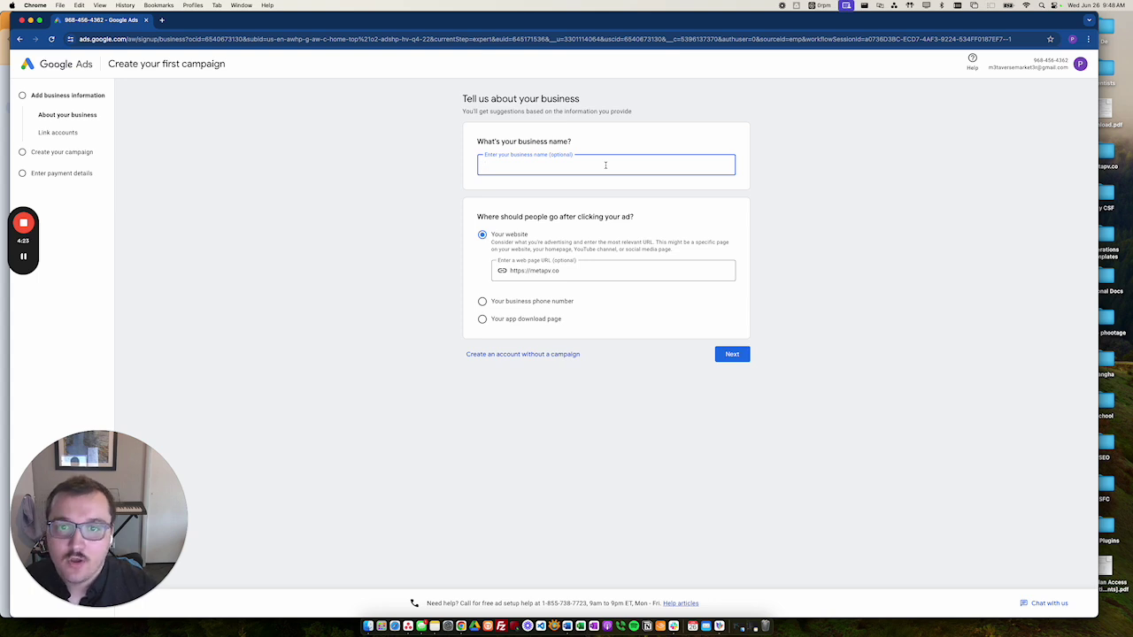
type("Exampl")
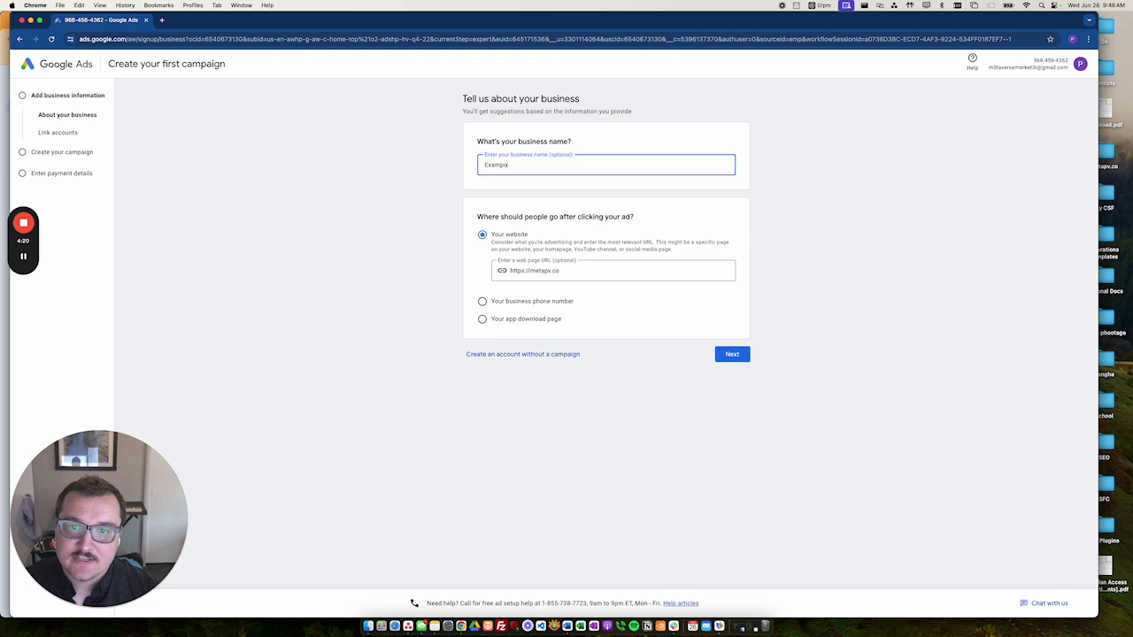
type("e ")
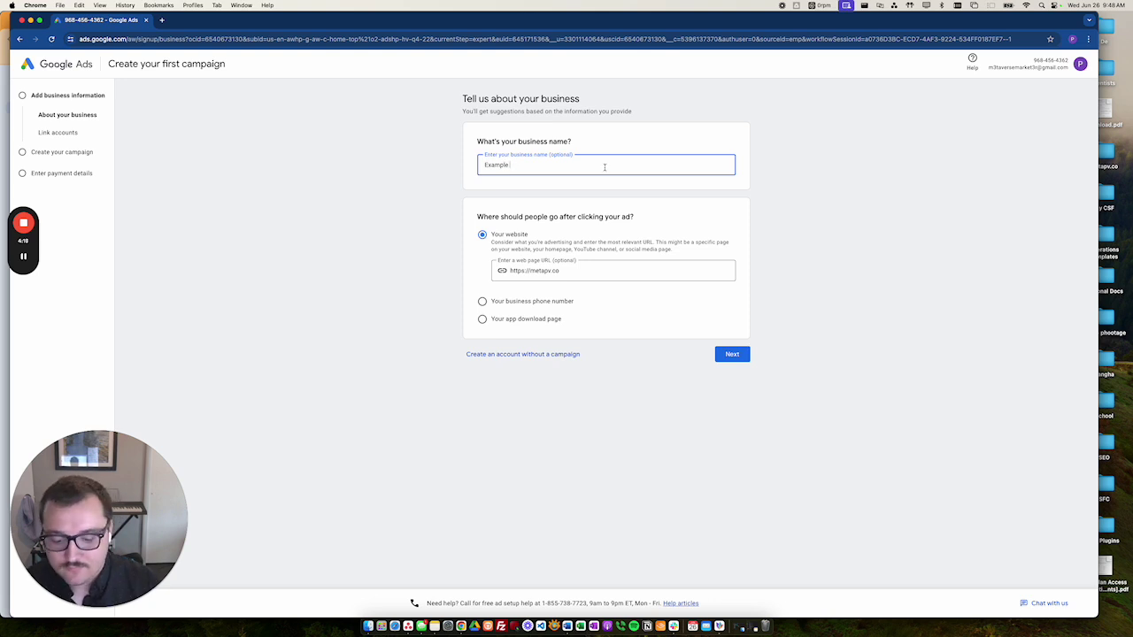
type("Business")
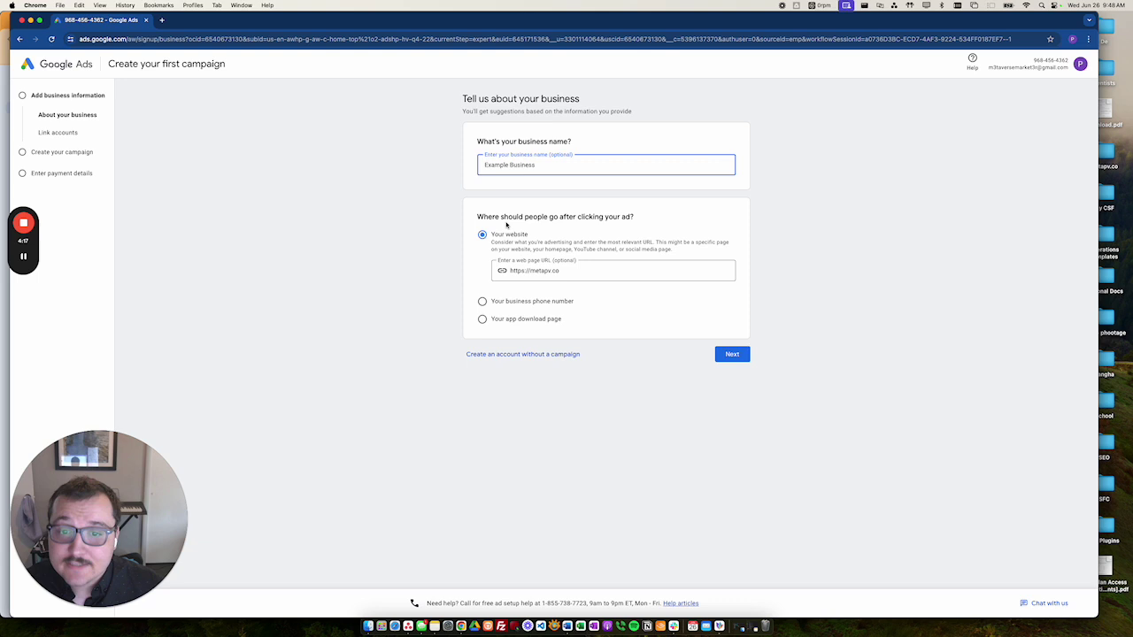
left_click(562, 445)
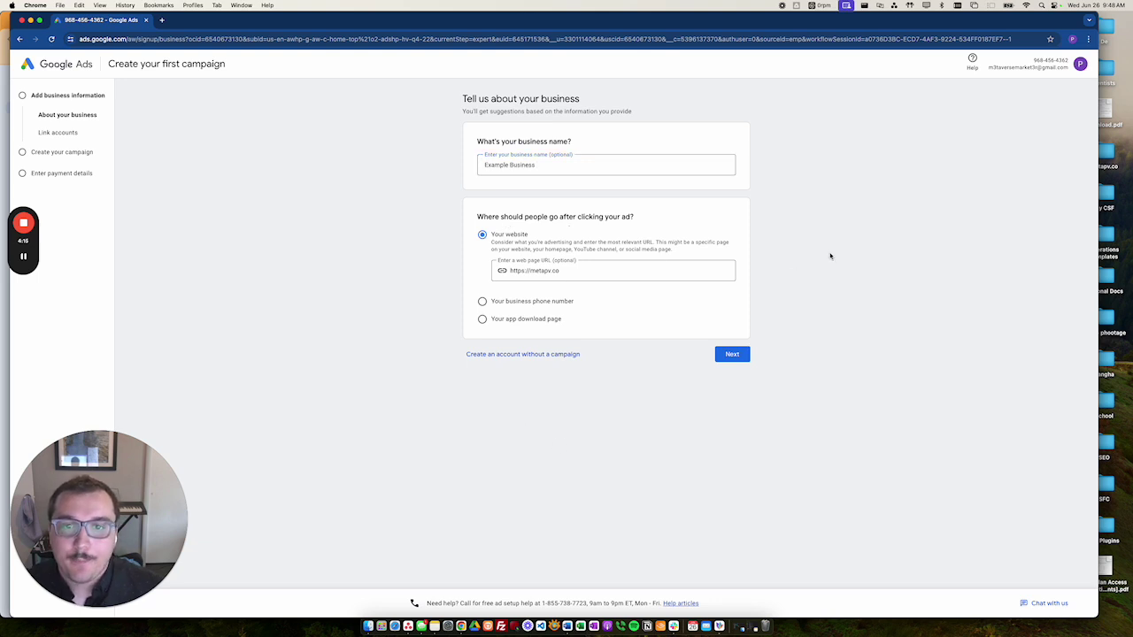
left_click(482, 301)
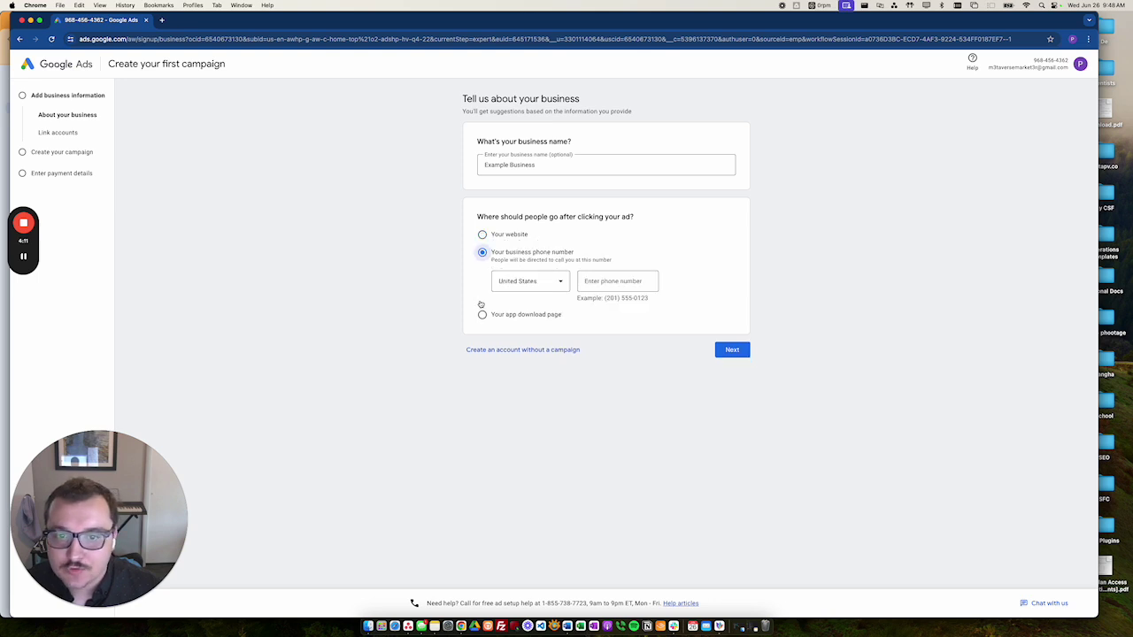
left_click(649, 284)
left_click(602, 412)
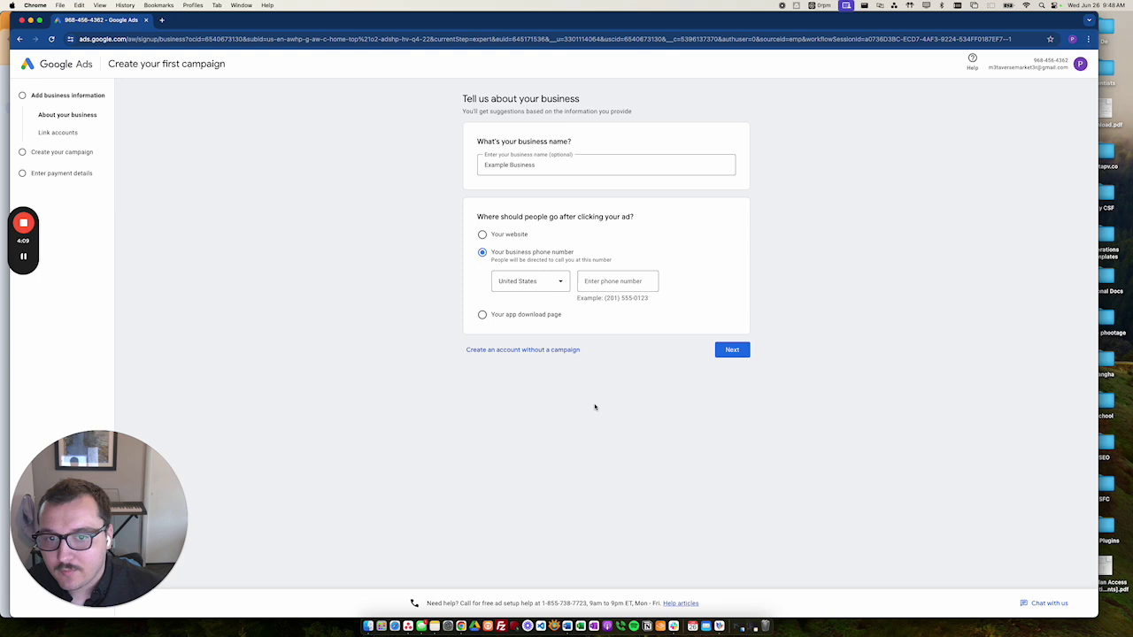
left_click(482, 314)
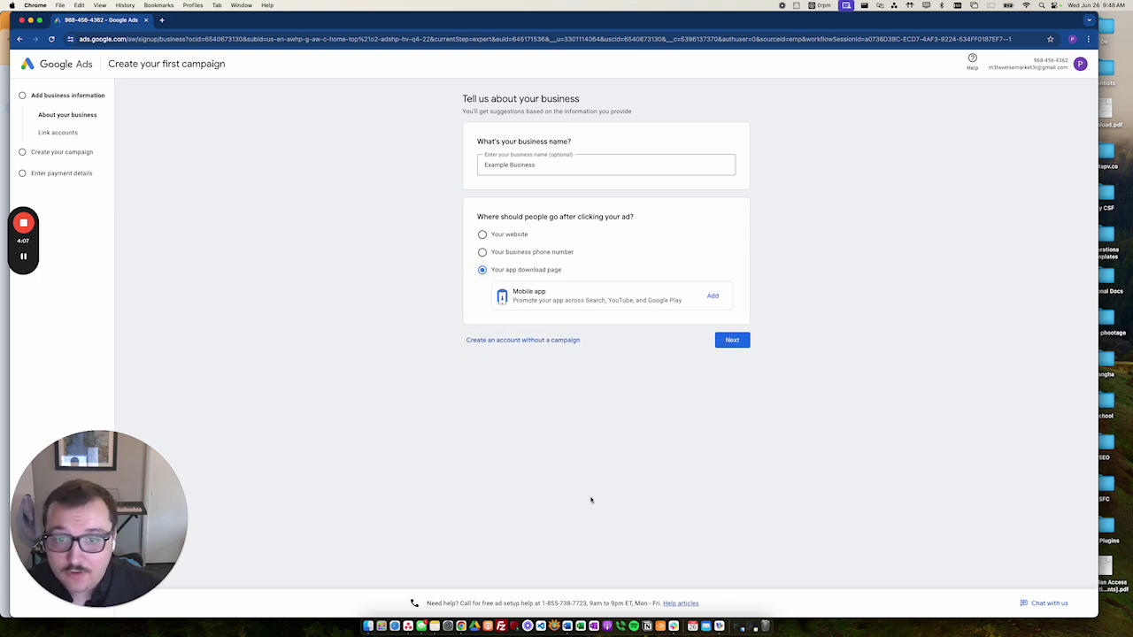
left_click(482, 252)
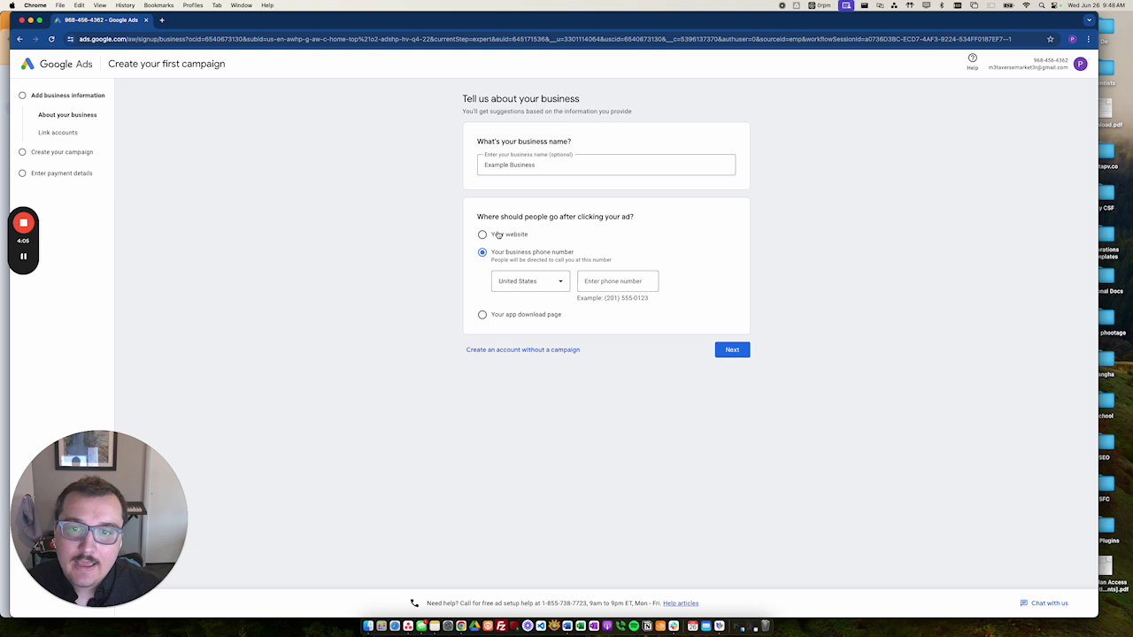
- Make the website the destination for ad visitors and set its URL to metaversemarketer.com
left_click(499, 235)
left_click(619, 280)
left_click_drag(605, 271, 507, 270)
type("metaverse")
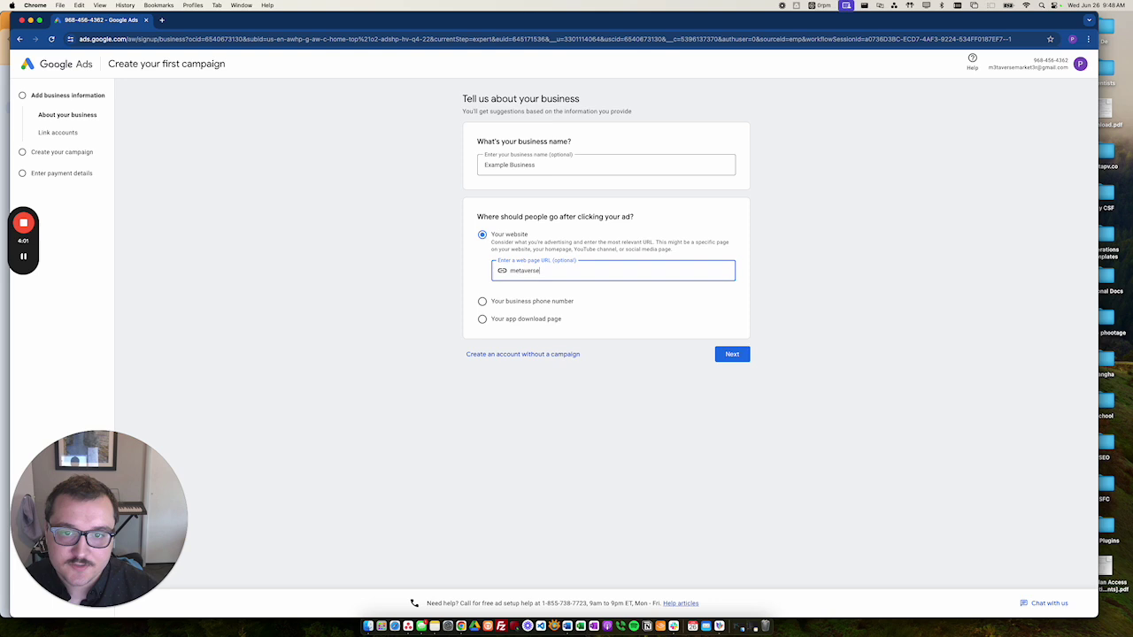
type("market")
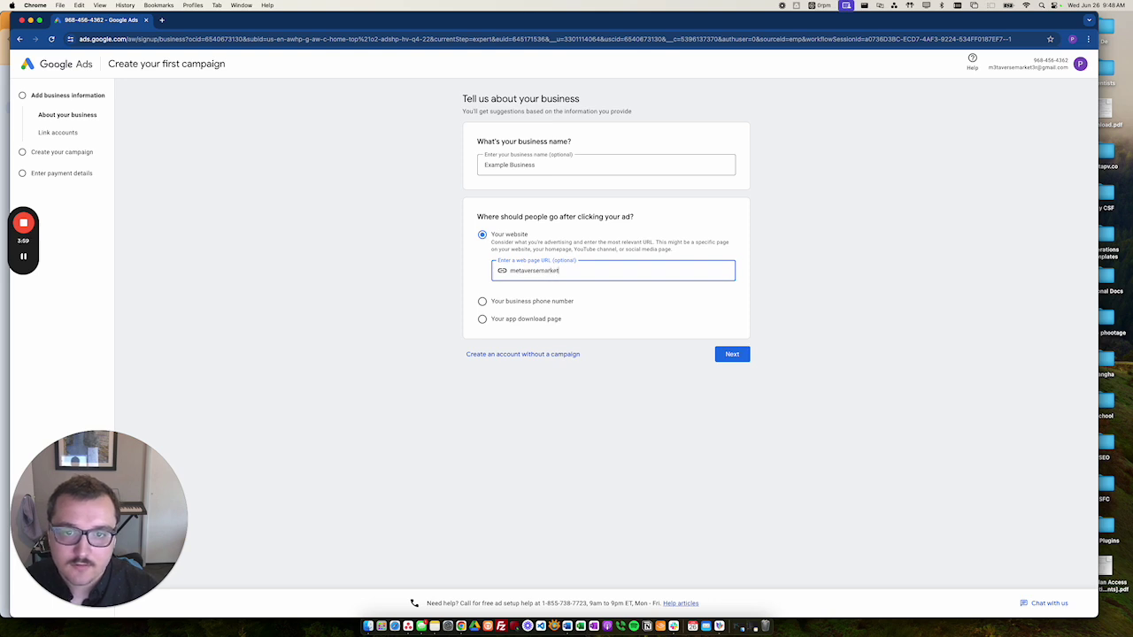
type("er.com")
left_click(588, 418)
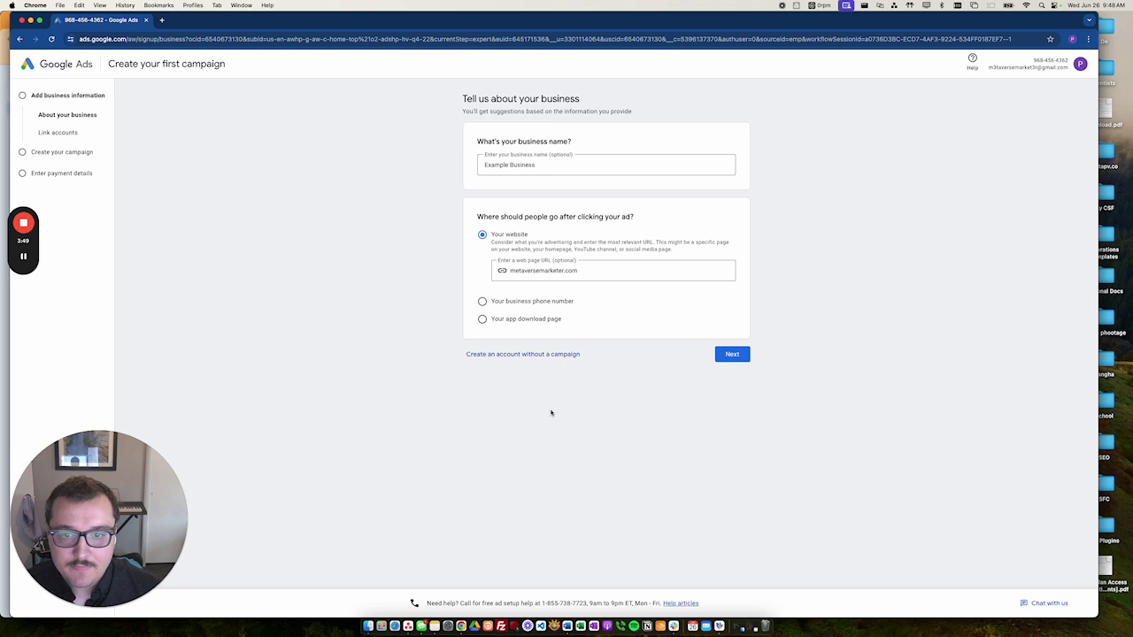
- Create the account without a campaign, accepting United States billing, Los Angeles time zone and US Dollar currency
left_click(535, 354)
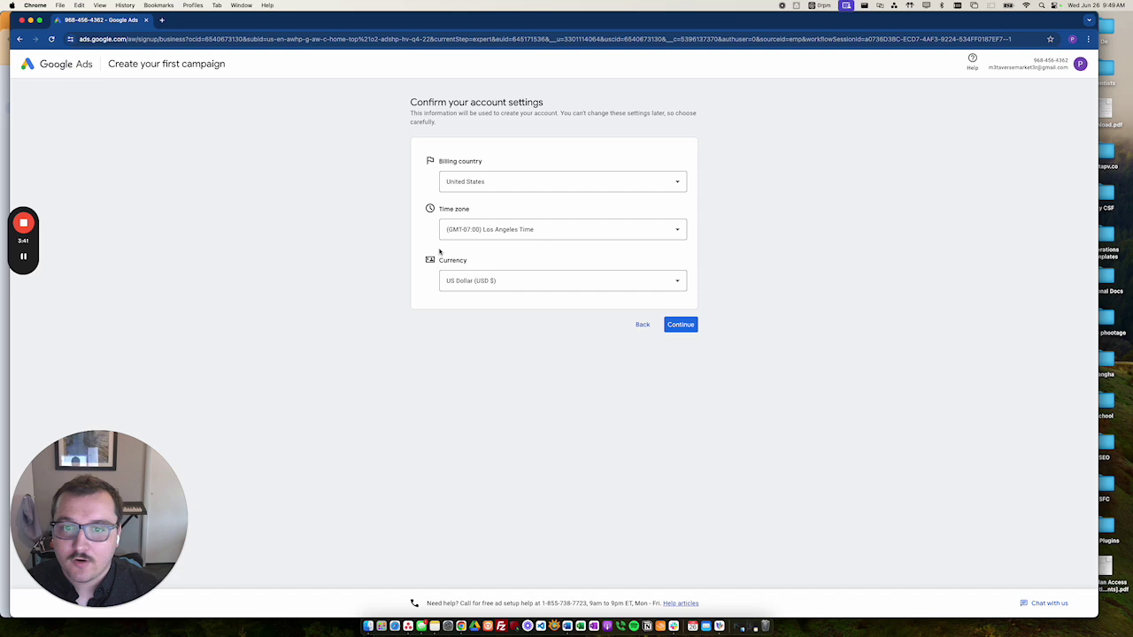
left_click(684, 329)
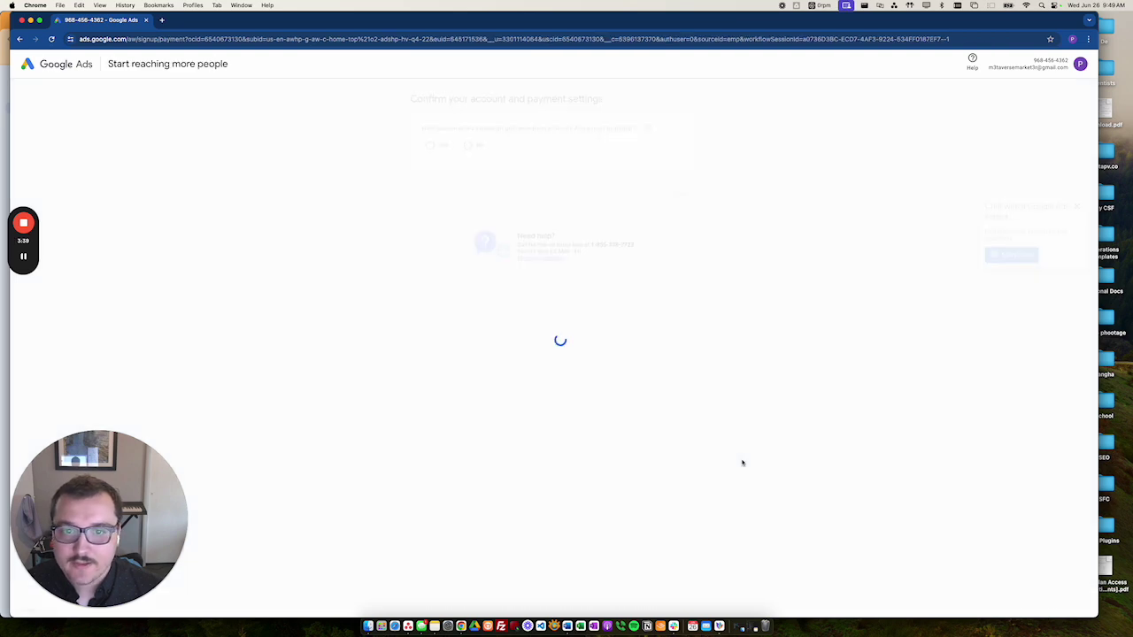
- Decline personalized campaign guidance by phone and submit the account and payment settings
scroll(699, 478, "down", 2)
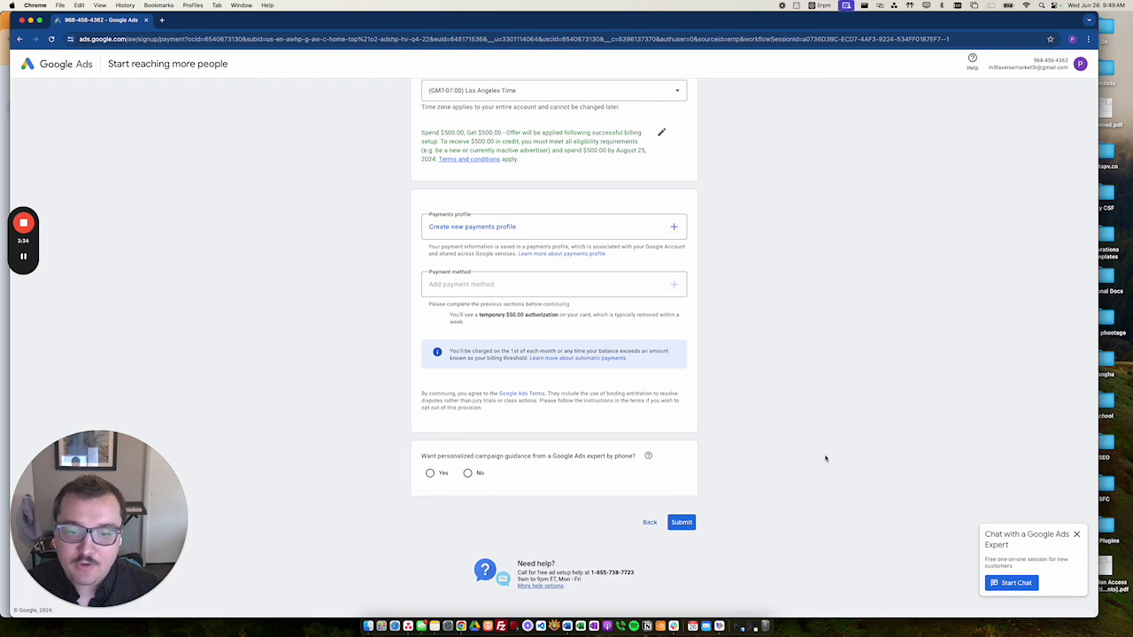
scroll(792, 434, "up", 1)
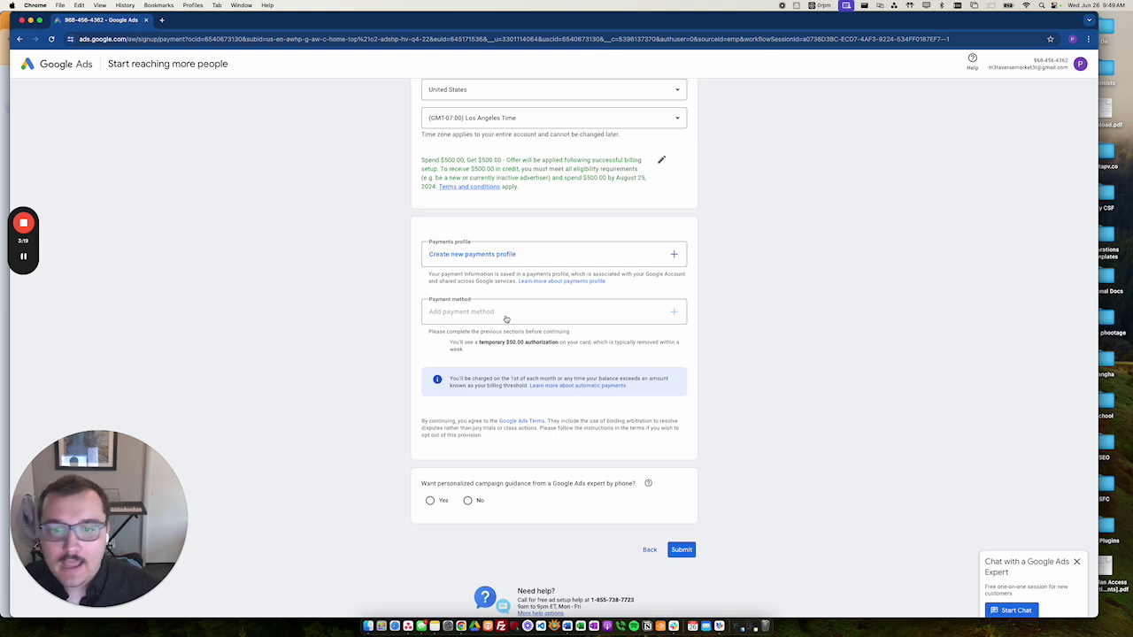
mouse_move(27, 261)
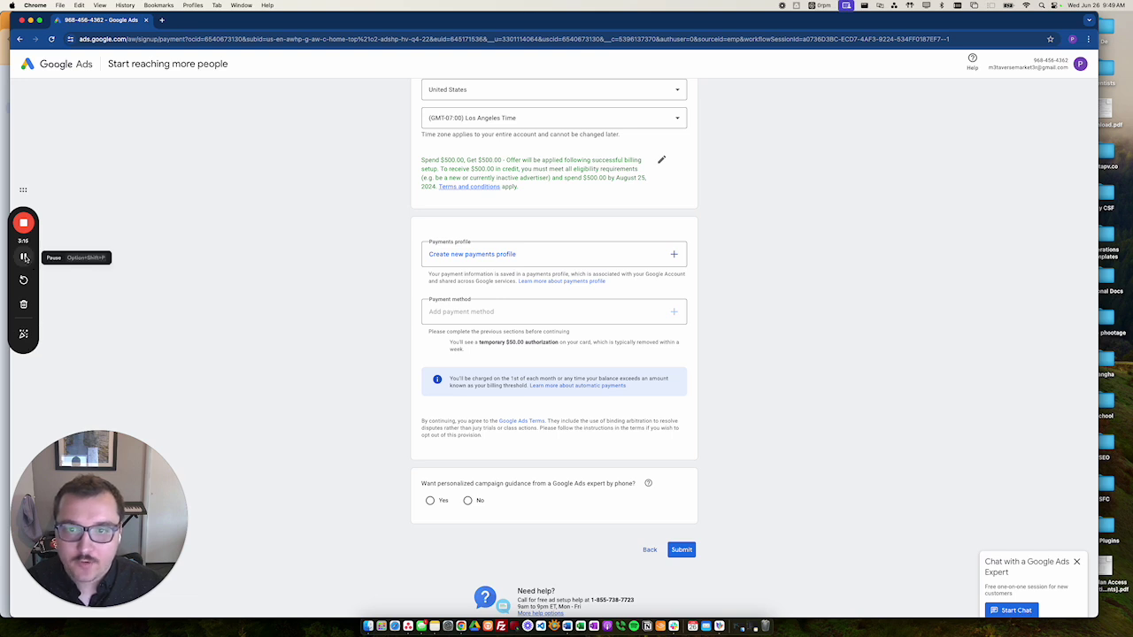
left_click(25, 257)
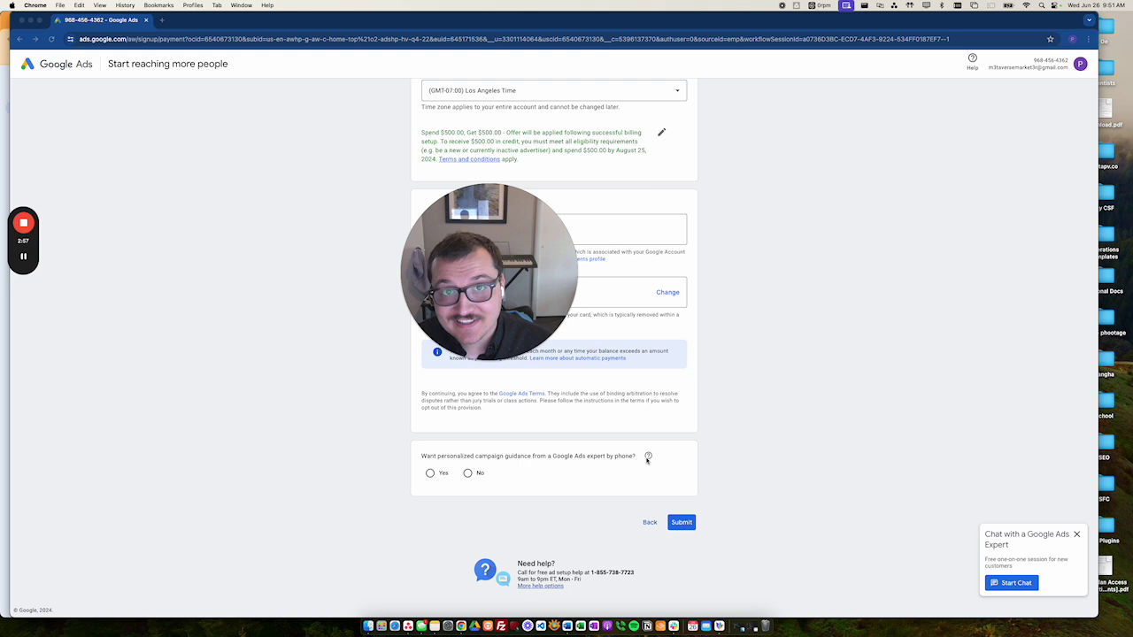
left_click(469, 474)
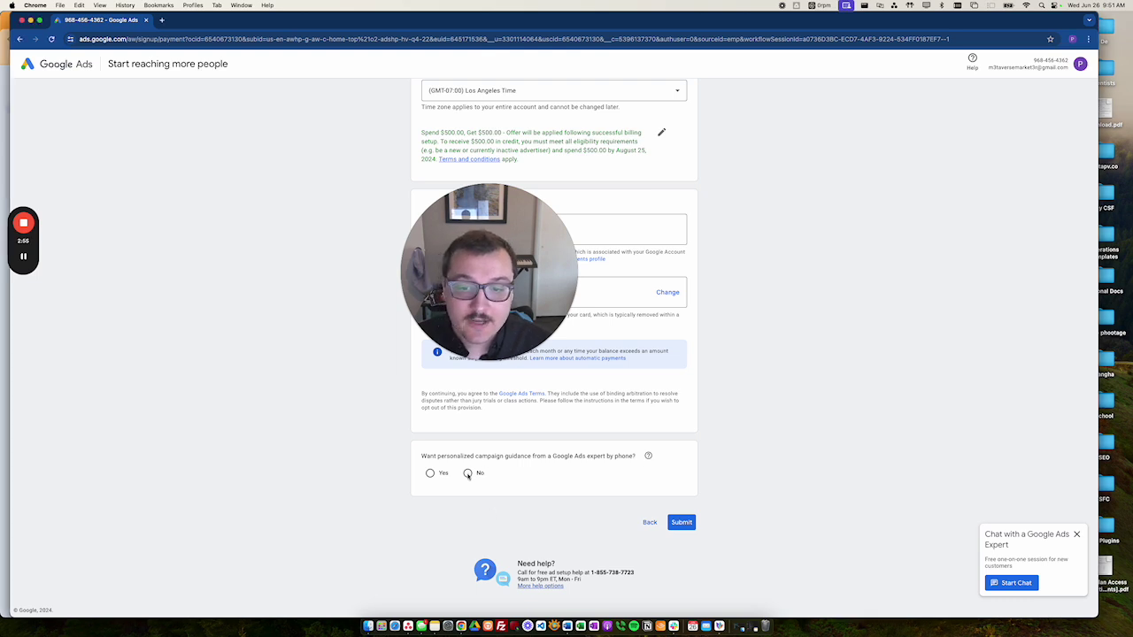
left_click(680, 524)
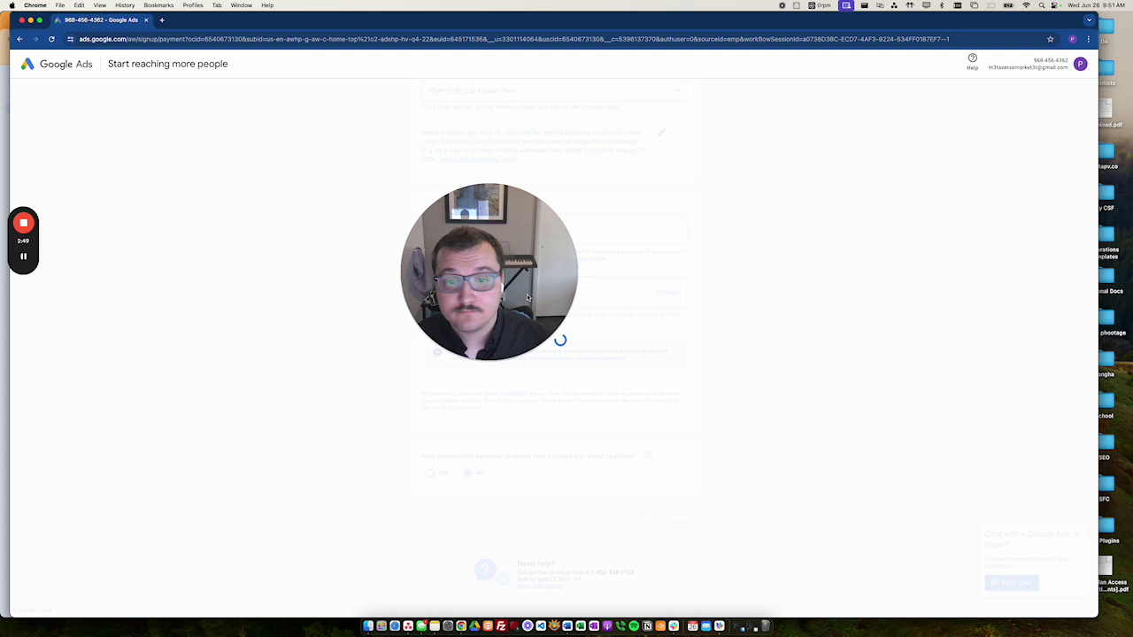
left_click_drag(520, 296, 199, 371)
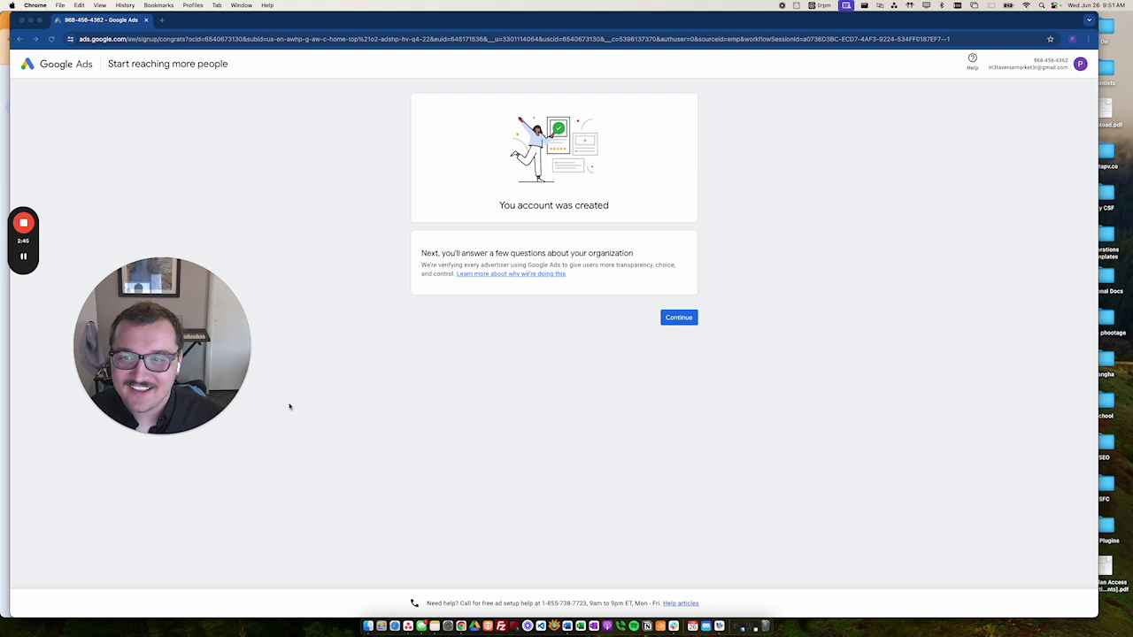
- Continue to advertiser verification, answer that the organization is not an agency and pays Google Ads directly, and save the answers
left_click(620, 350)
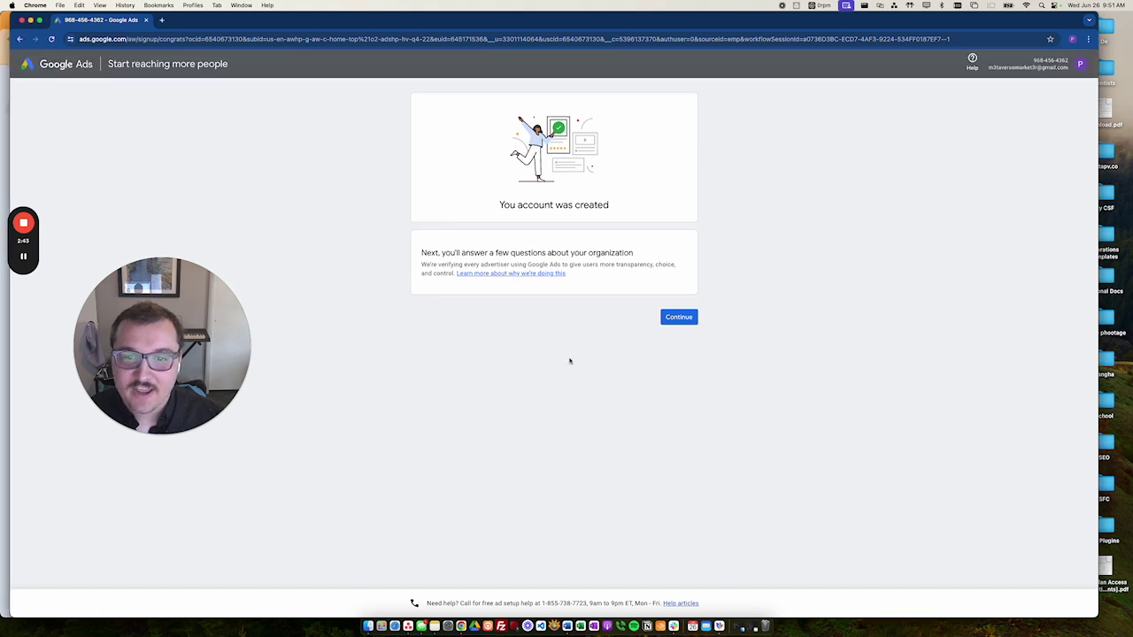
left_click(679, 317)
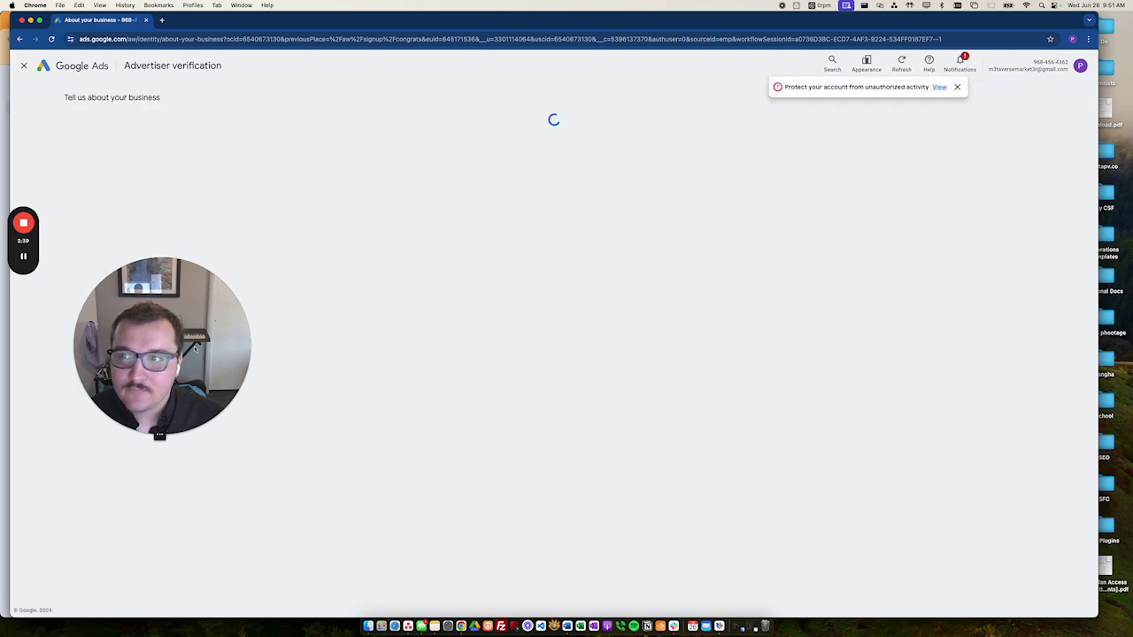
left_click(370, 363)
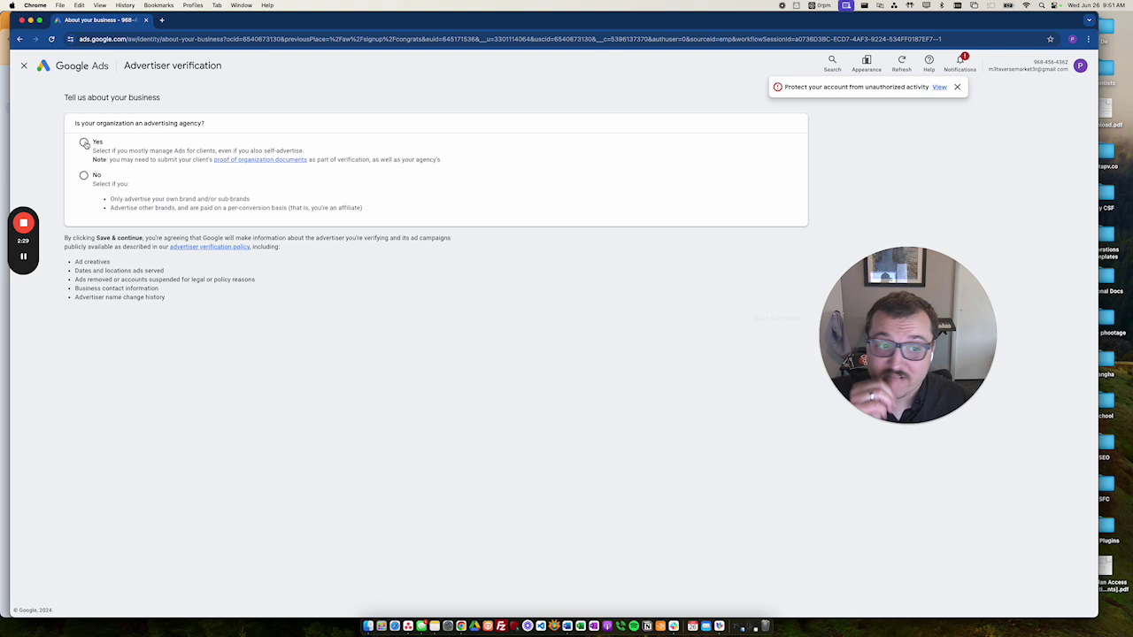
left_click(84, 175)
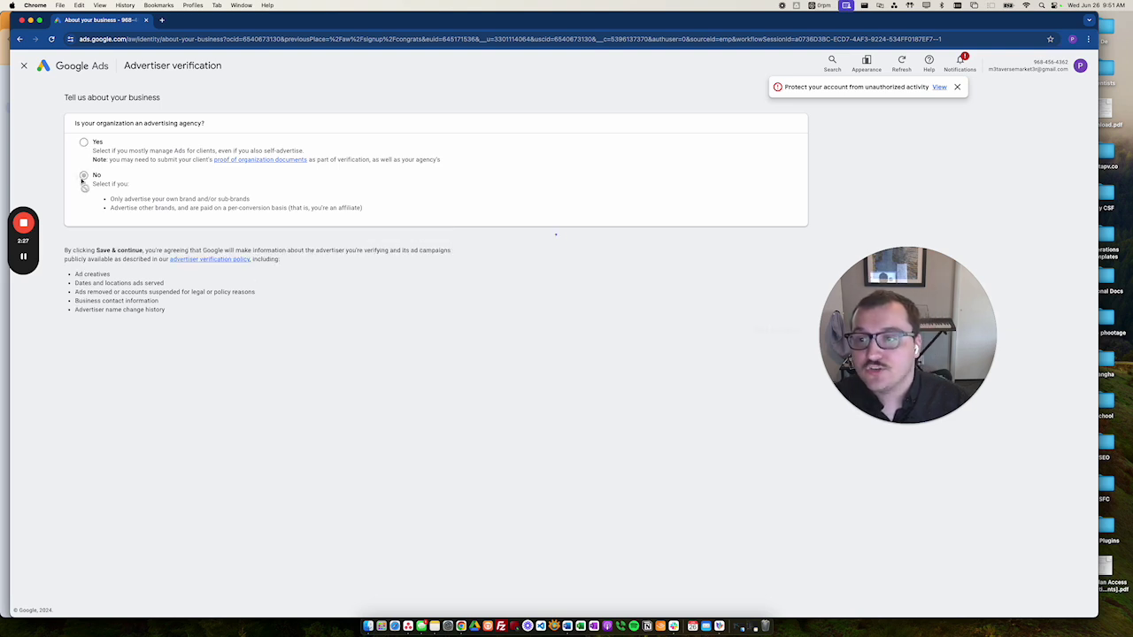
left_click(84, 293)
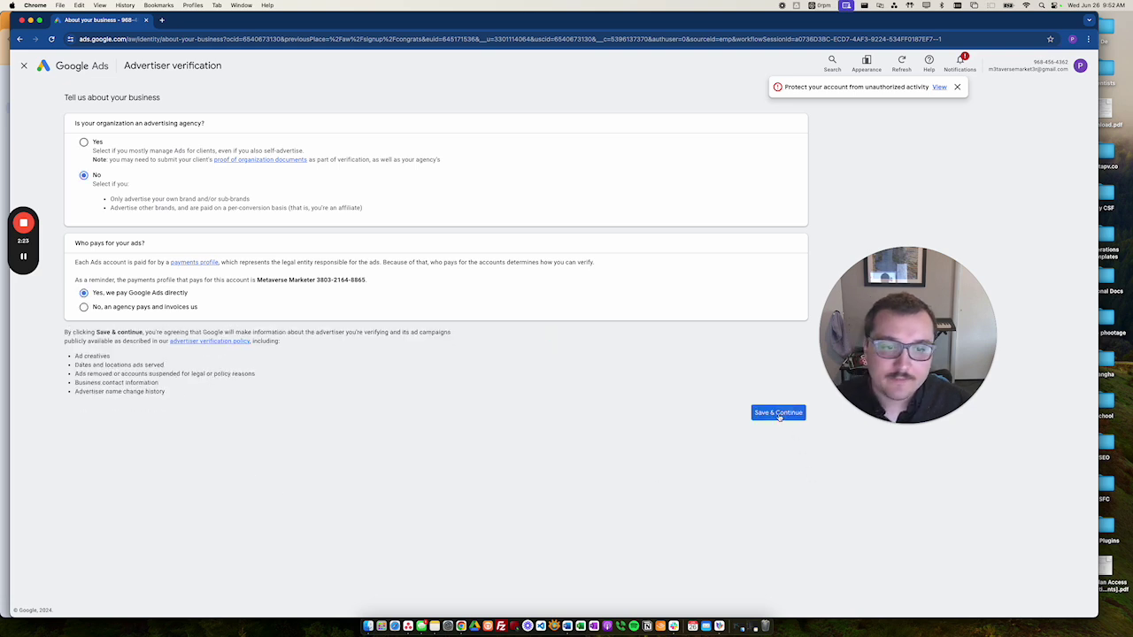
left_click(778, 414)
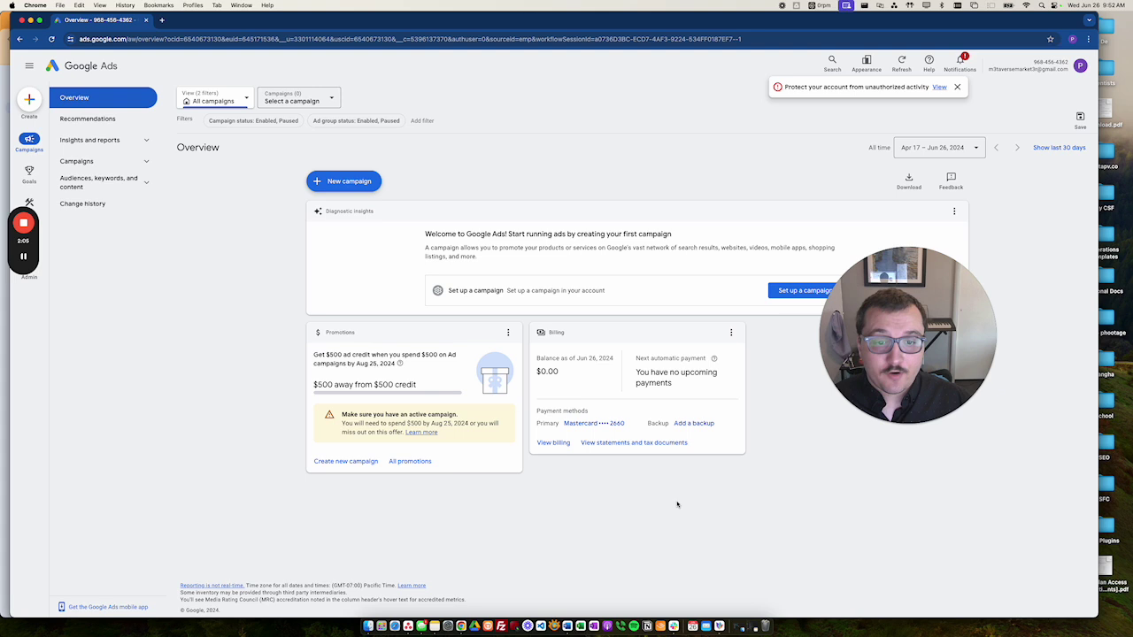
- Check the account notifications and close them
left_click(960, 62)
left_click(1065, 240)
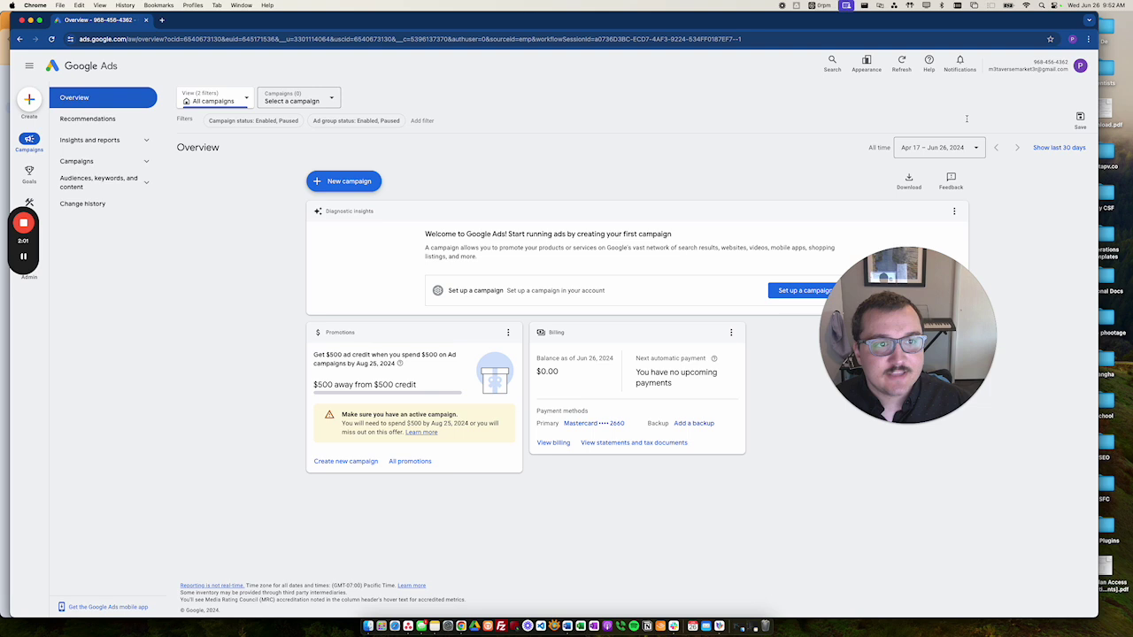